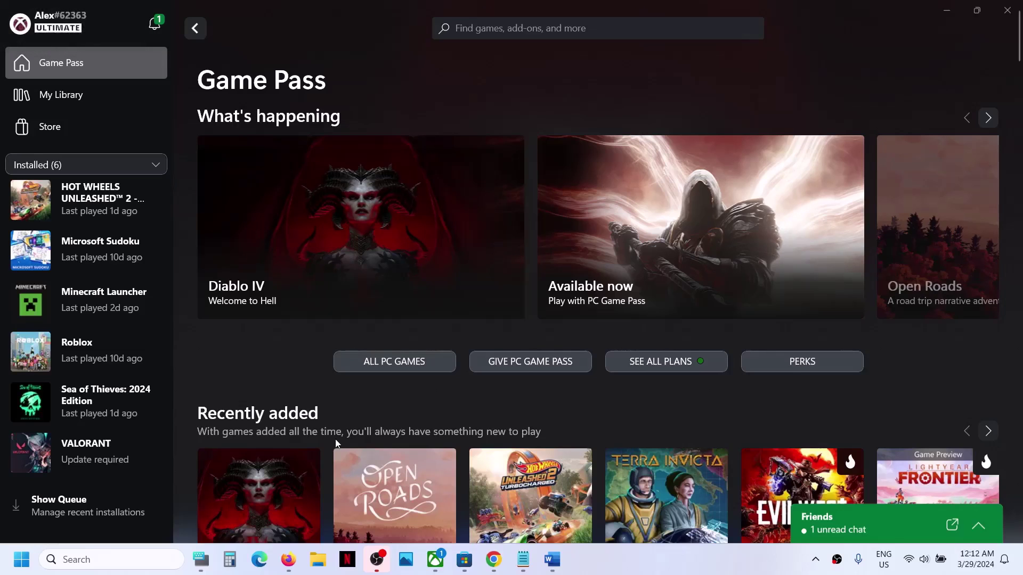
- Bring up the Xbox app using Windows search for 'xb'
left_click(143, 562)
type("xbox")
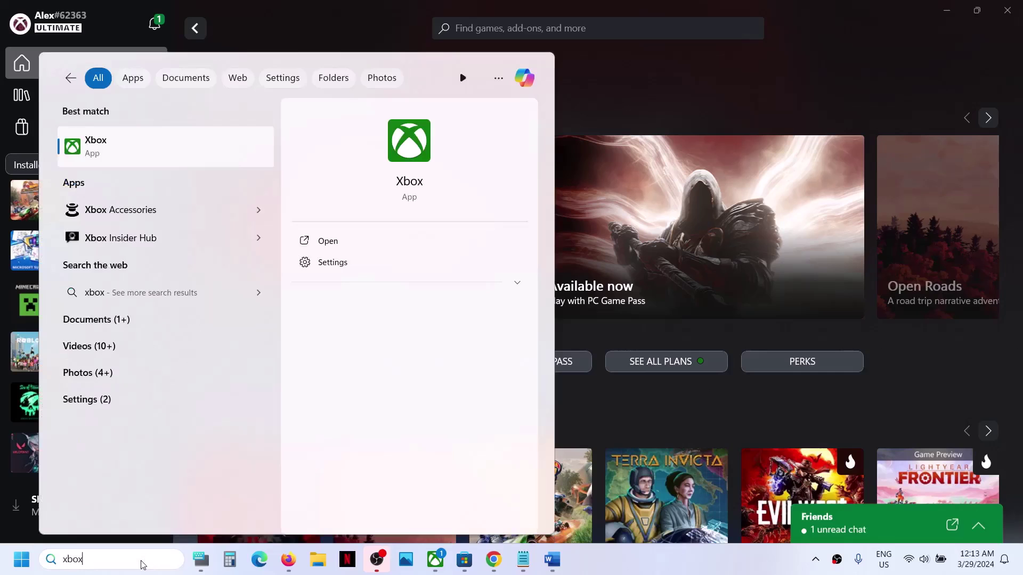
key("Return")
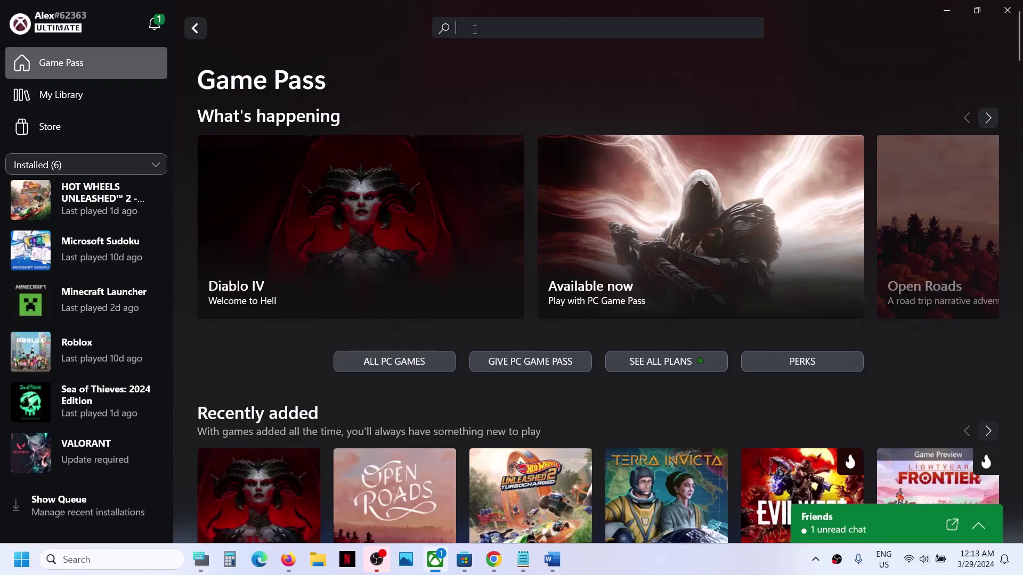
- Search 'Diablo IV', open the Diablo IV PC store page and start its install
type("Diablo IV")
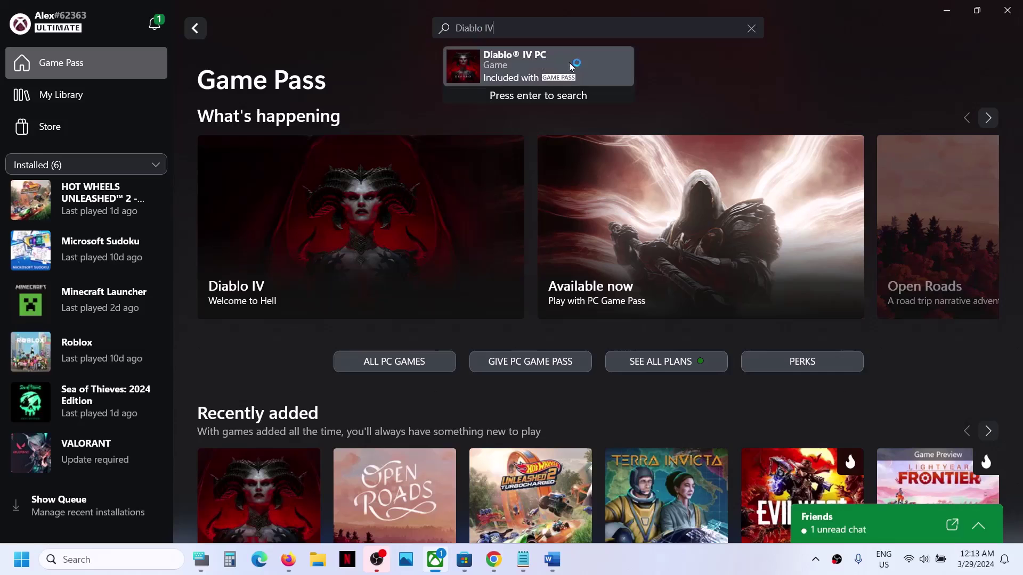
left_click(544, 71)
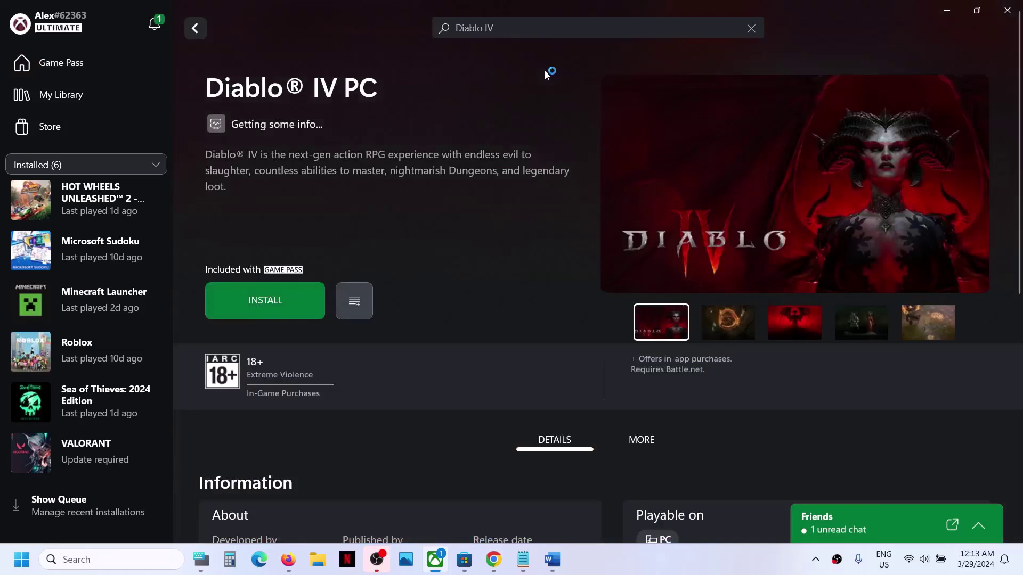
left_click(258, 308)
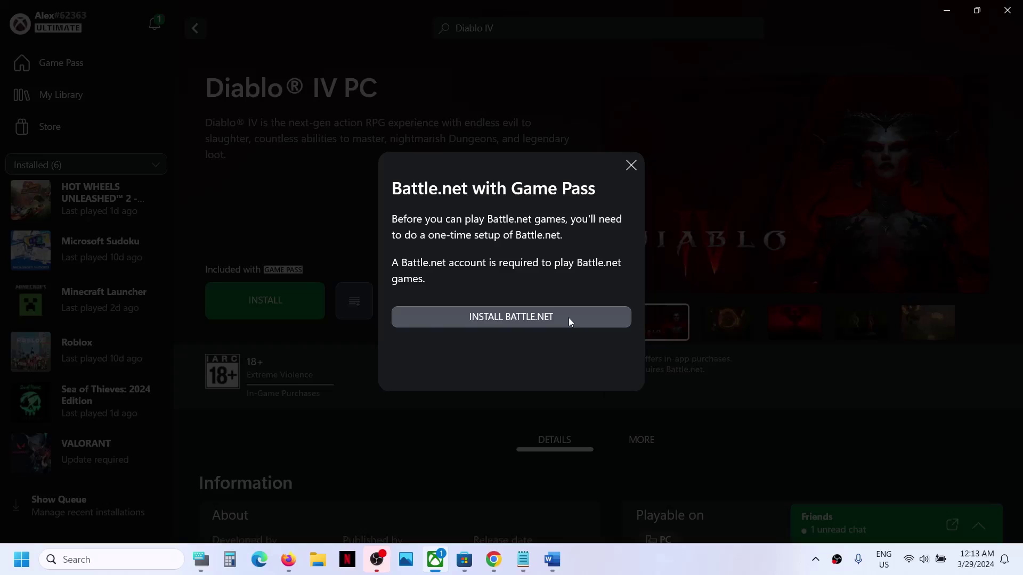
- Install Battle.net and wait for its Connect Accounts window to appear
left_click(548, 317)
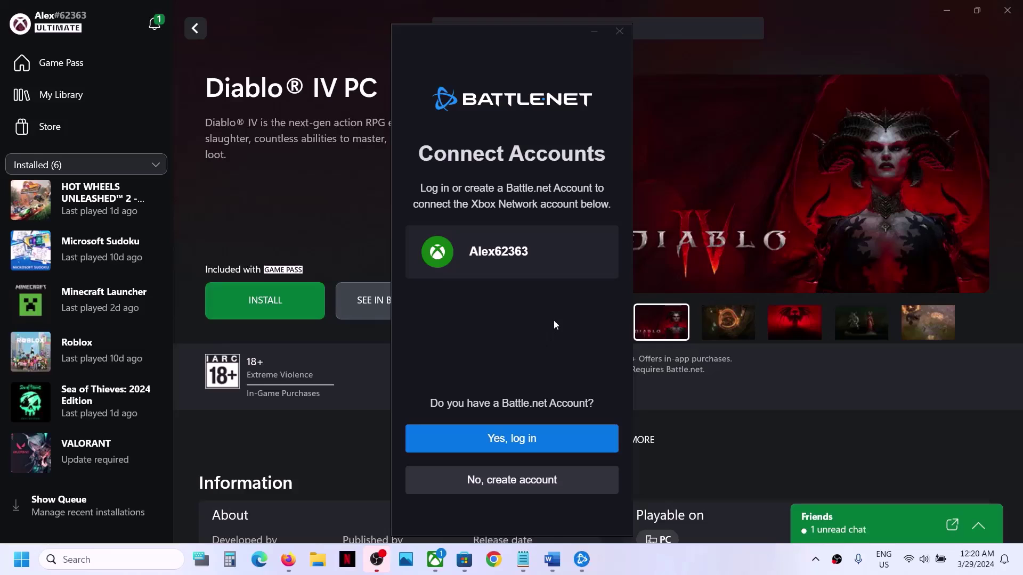
- Log in to the existing Battle.net account with its password
left_click(515, 442)
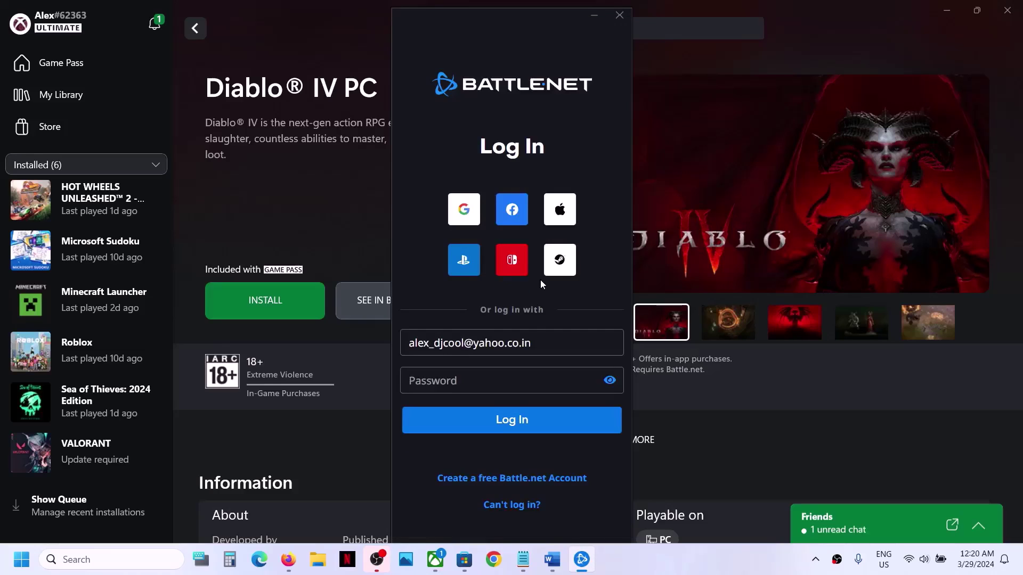
left_click(492, 379)
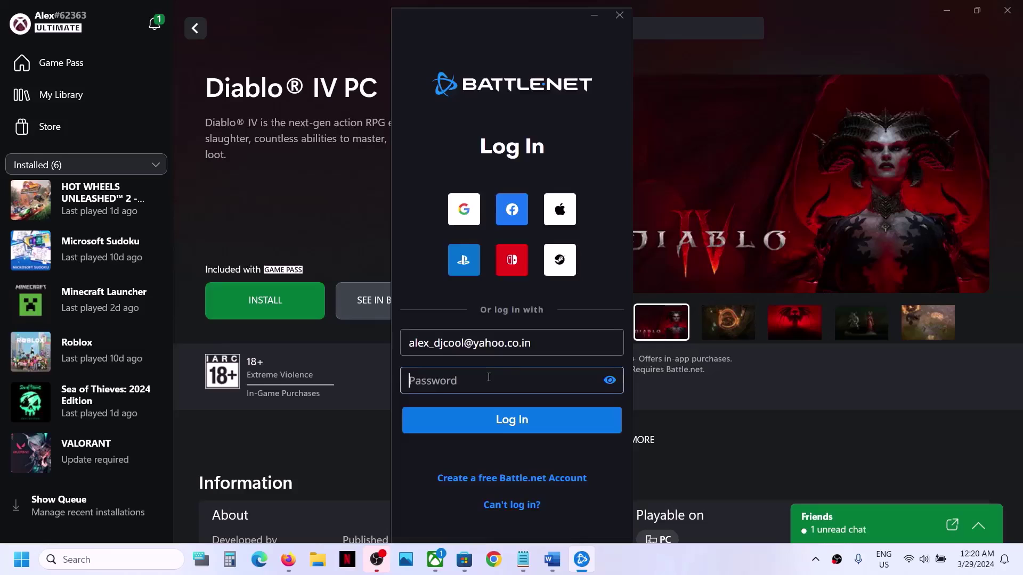
type("••••")
type("••••")
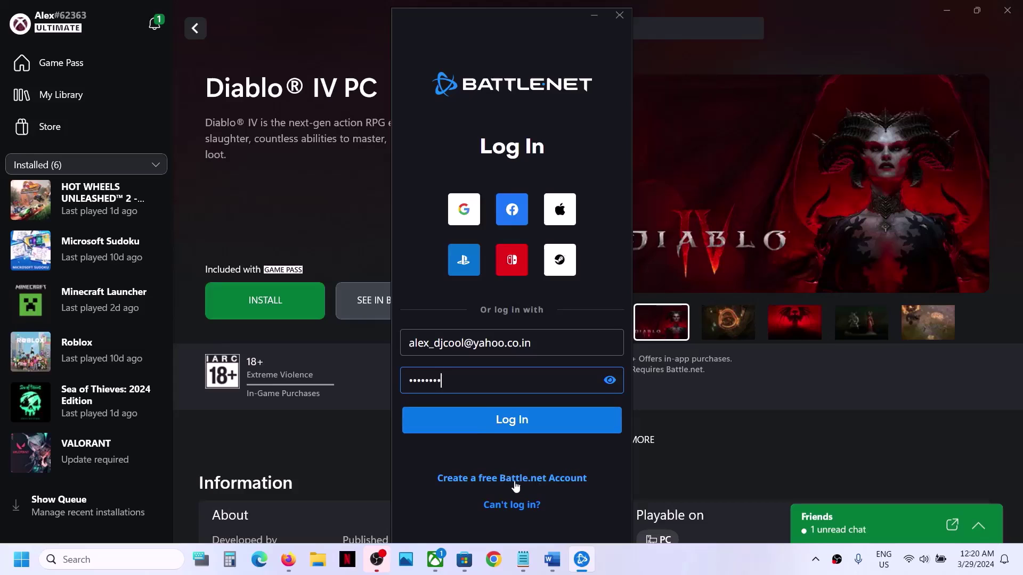
left_click(520, 424)
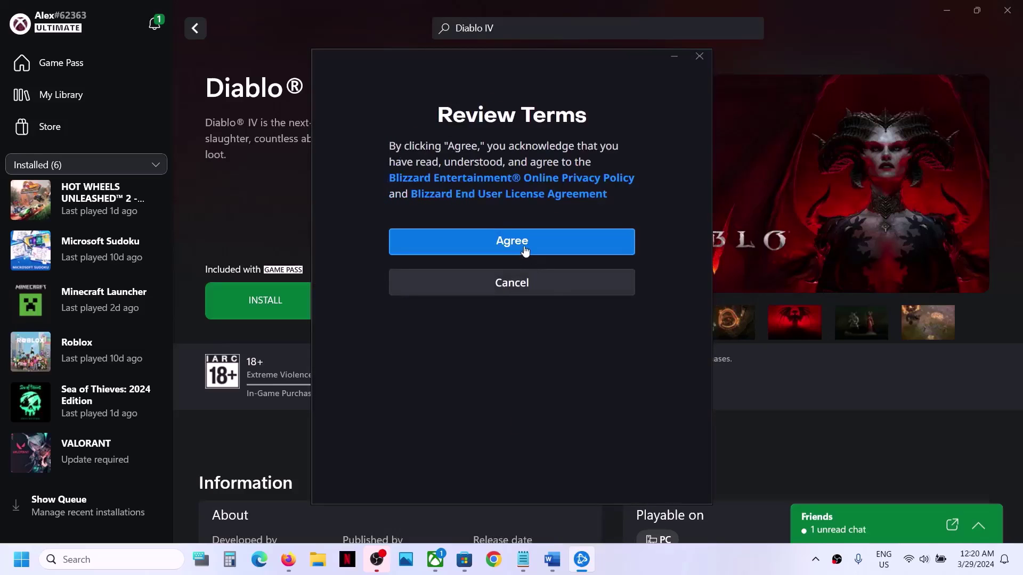
- Agree to Blizzard's privacy policy and EULA, then confirm linking Battle.net to Xbox
left_click(525, 248)
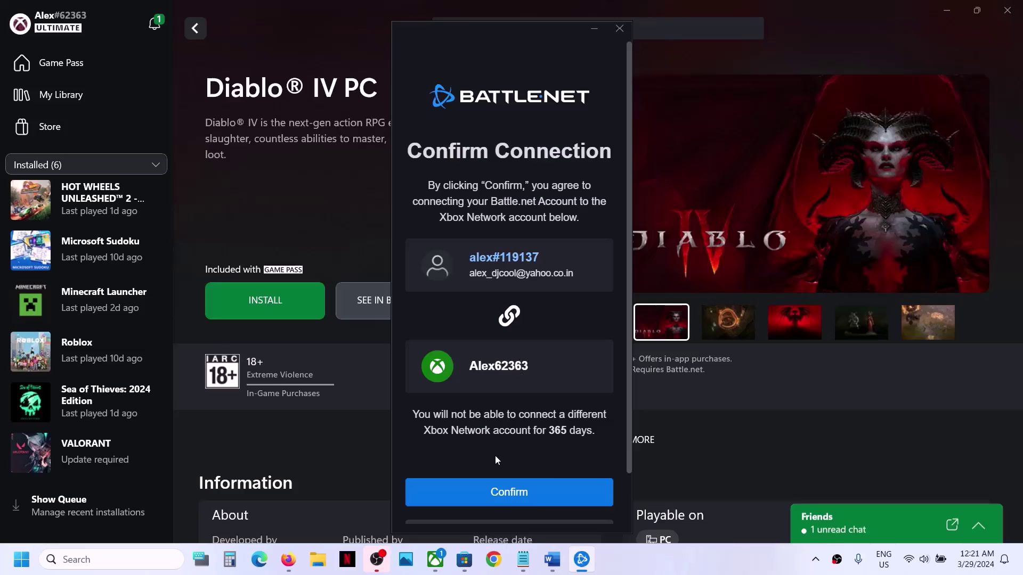
left_click(514, 493)
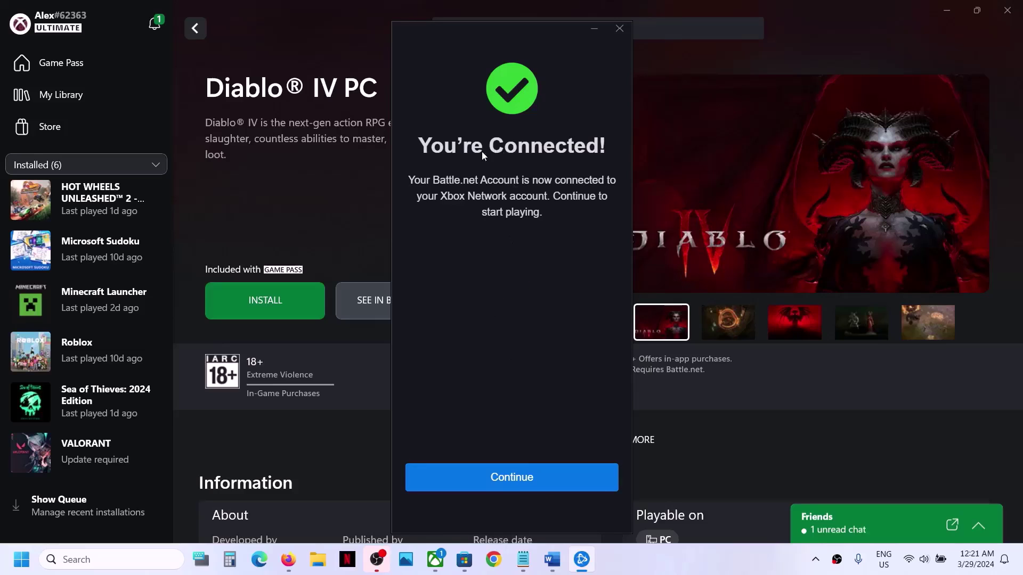
- Continue past 'You're Connected!' to the Diablo IV Installation window (94.20 GB)
left_click(517, 476)
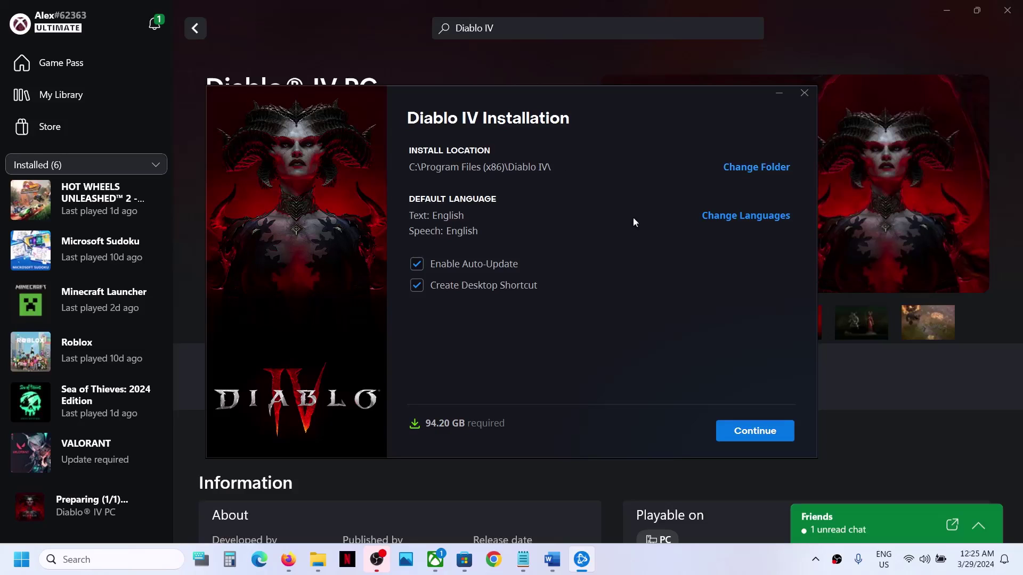
- Keep C:\Program Files (x86)\Diablo IV\ and English, include High-Resolution Assets, and start installing
left_click(760, 218)
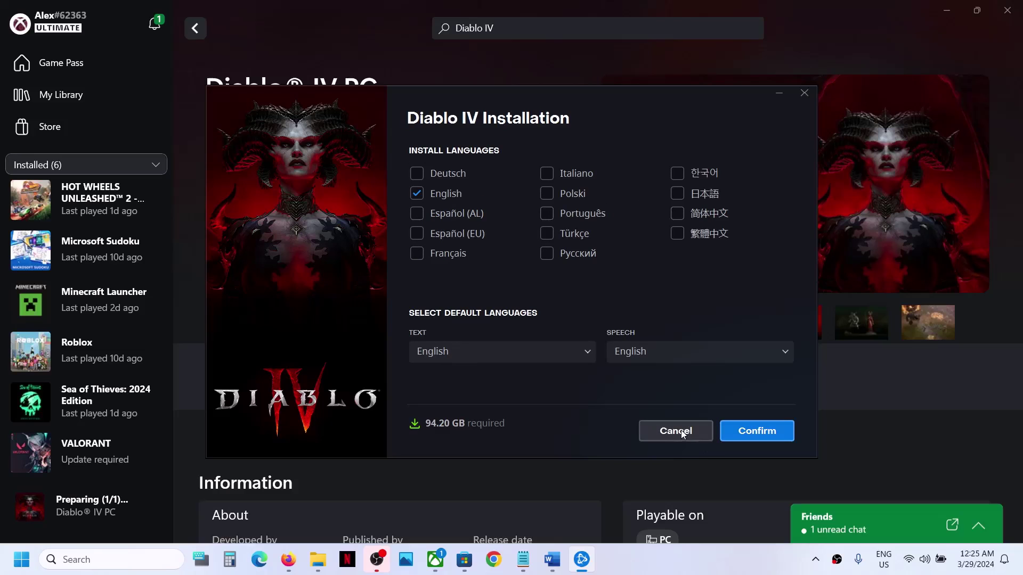
left_click(682, 432)
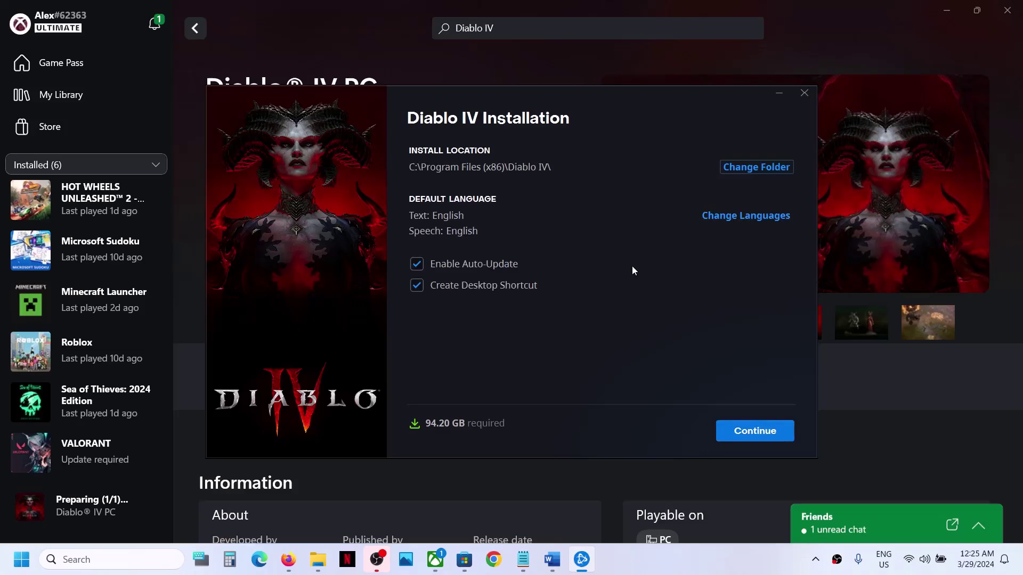
left_click(757, 430)
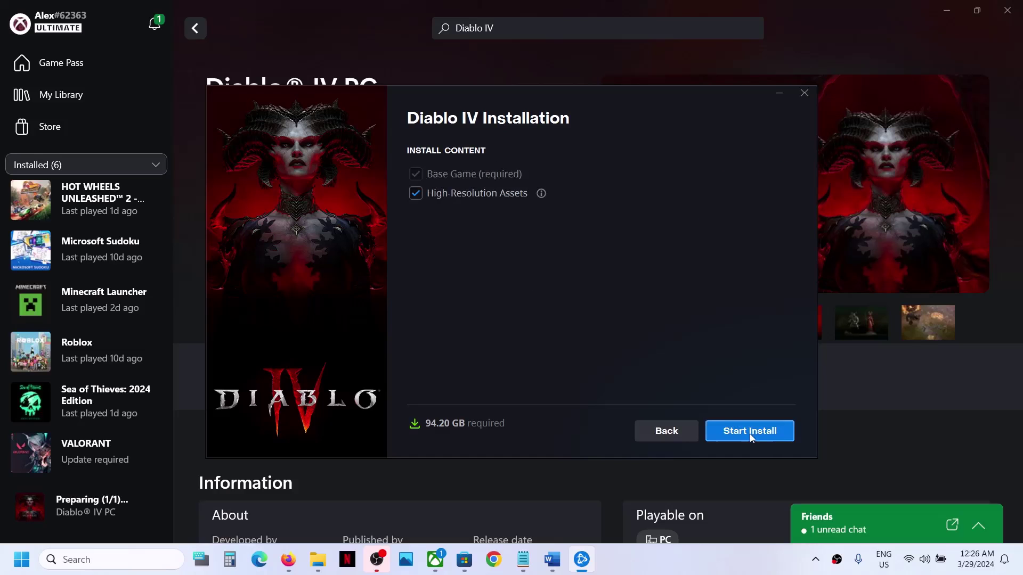
left_click(749, 437)
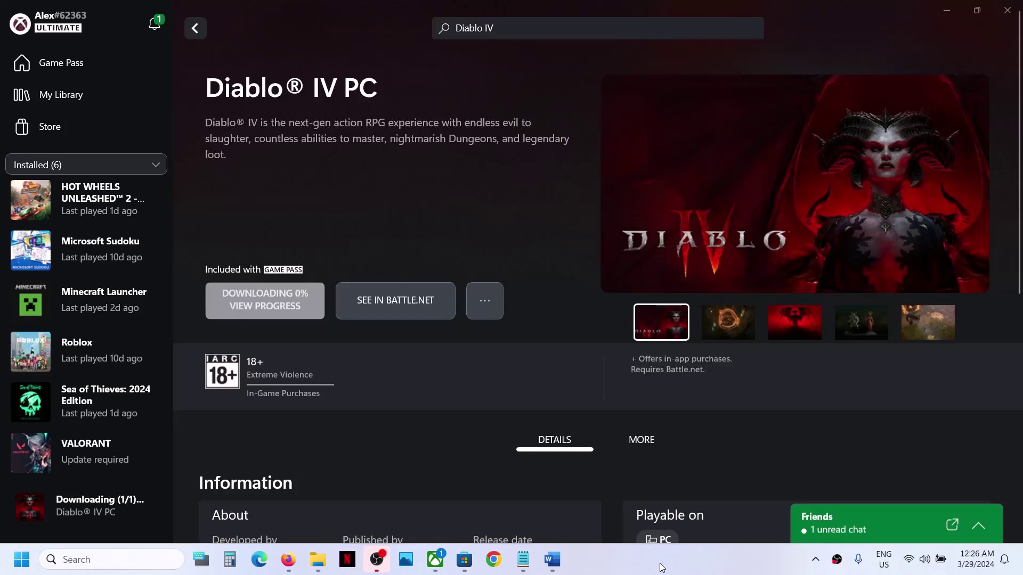
- Check Diablo IV PC in the Installation Queue, then open Battle.net from the system tray
left_click(258, 304)
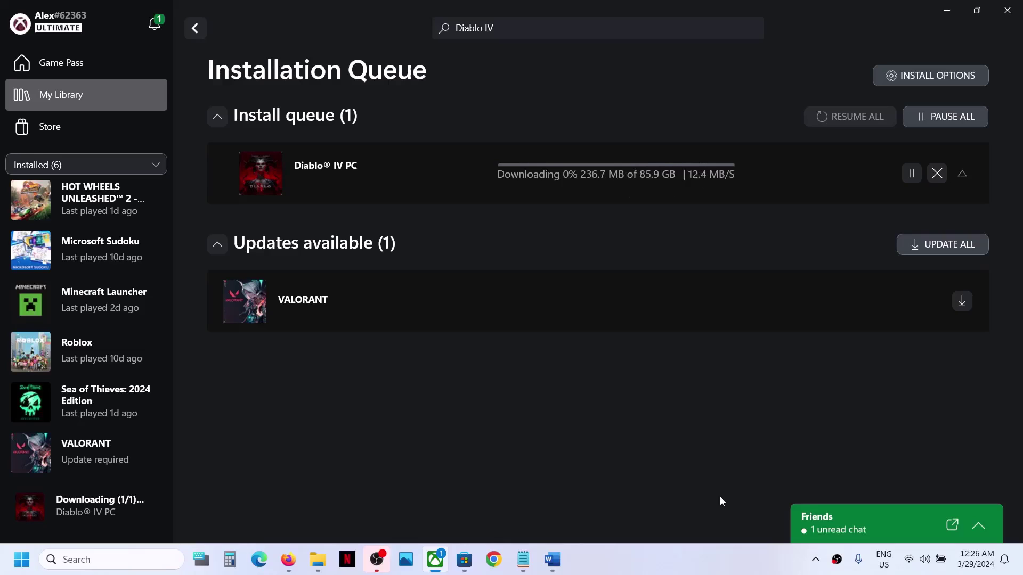
left_click(818, 563)
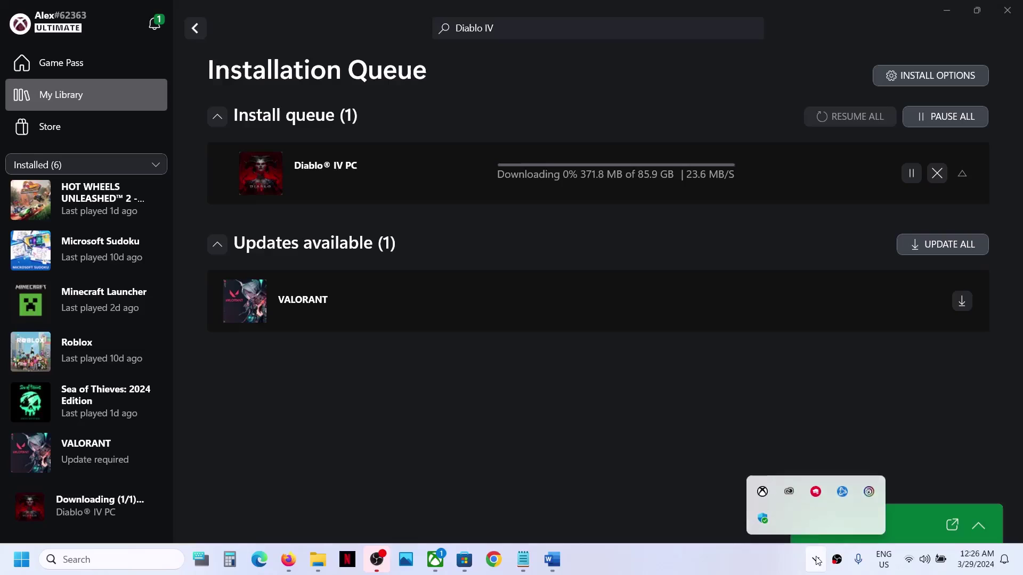
left_click(842, 496)
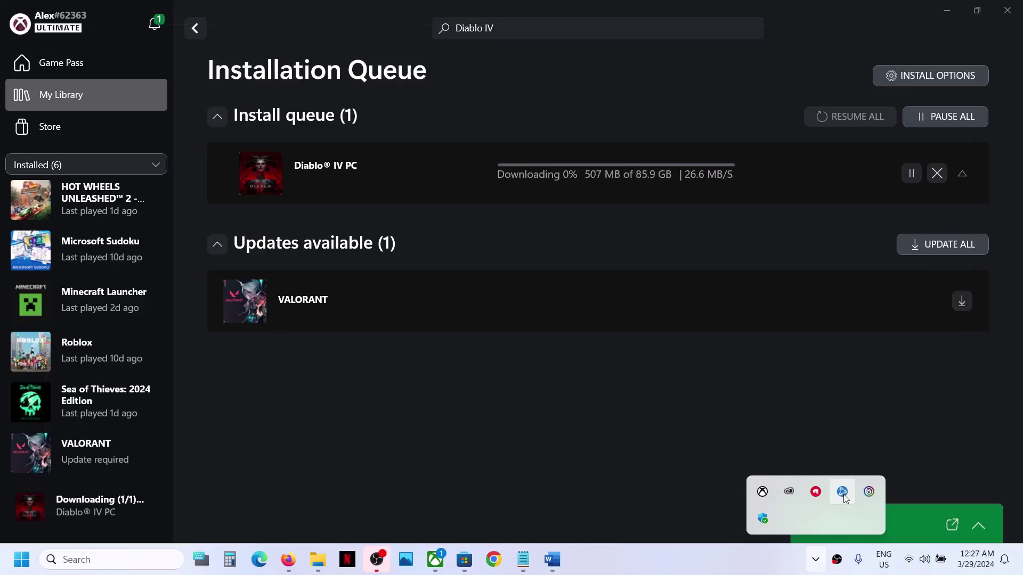